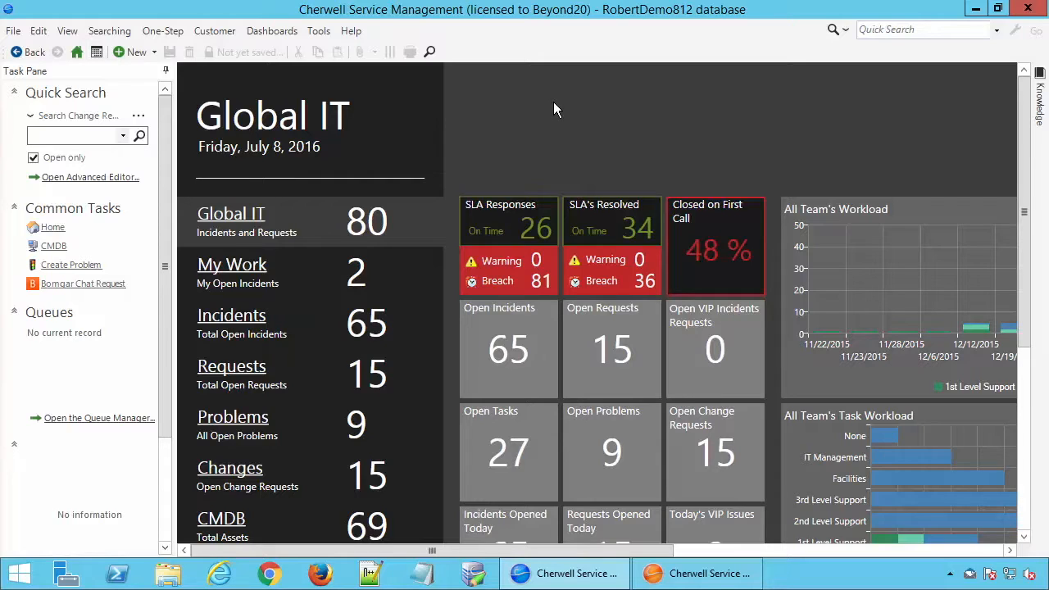
Create a new change request from the open Change Requests list and switch its form to Expanded View
click(140, 136)
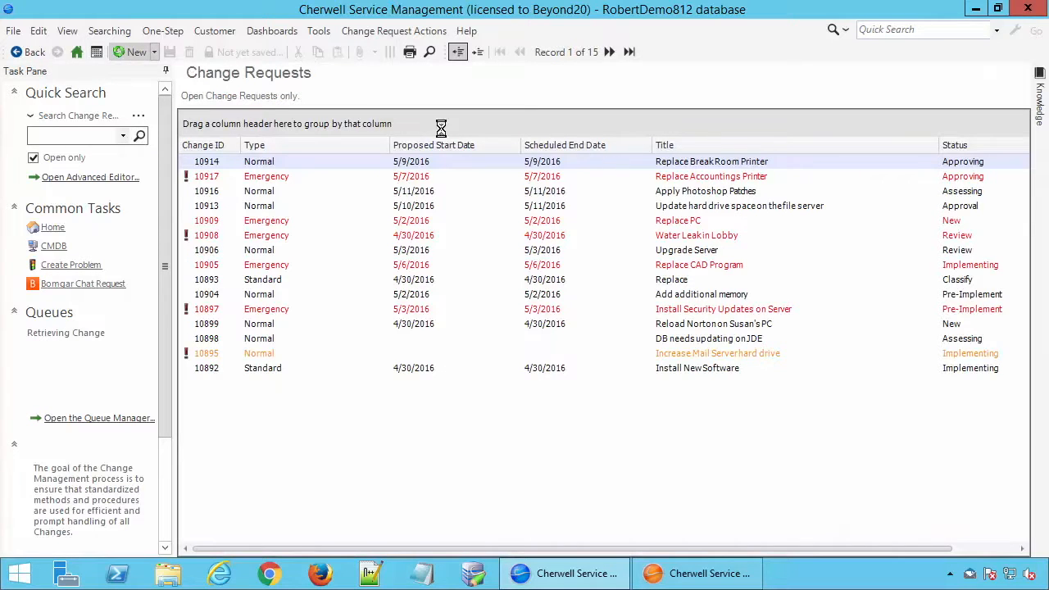
click(123, 52)
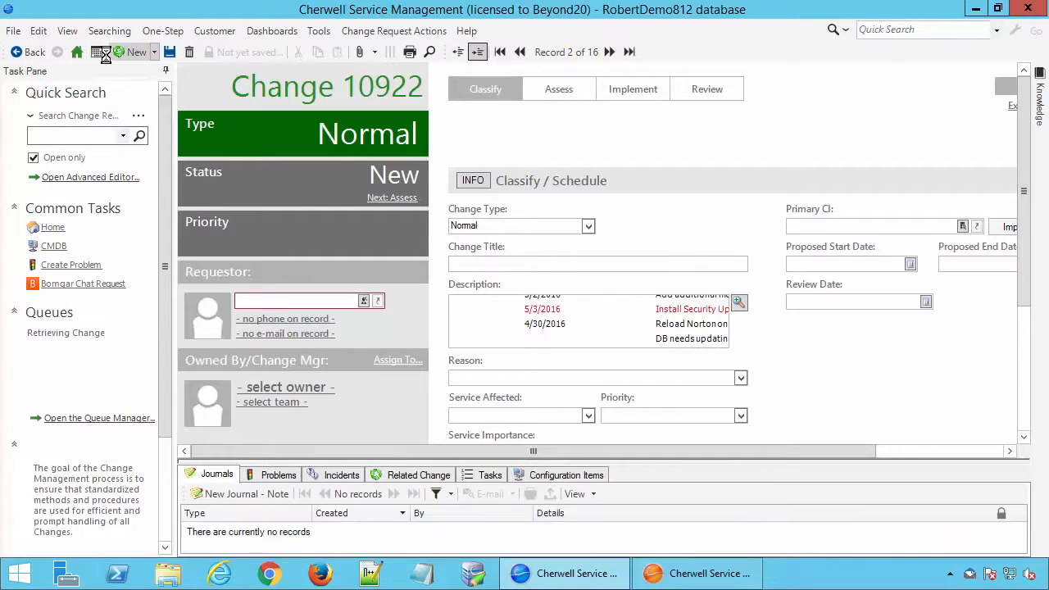
drag(766, 452, 893, 452)
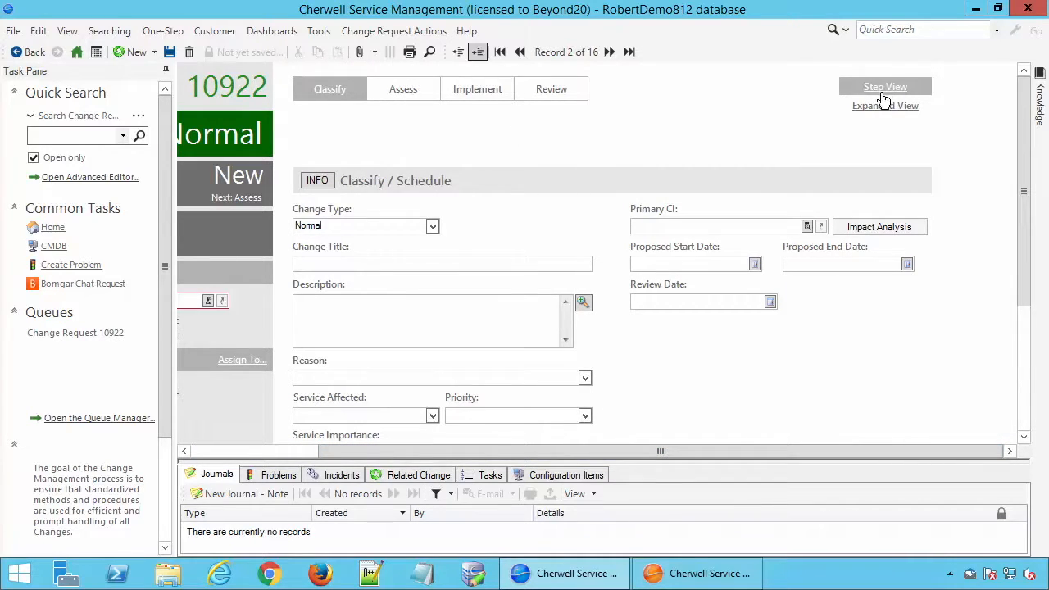
drag(1023, 164, 1021, 189)
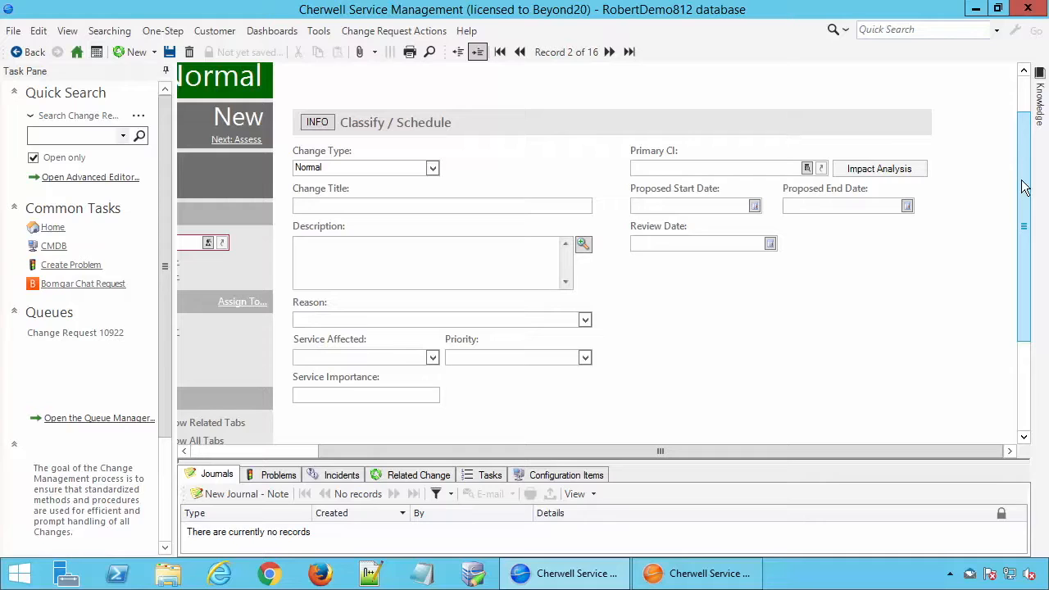
scroll(1024, 187, up, 1)
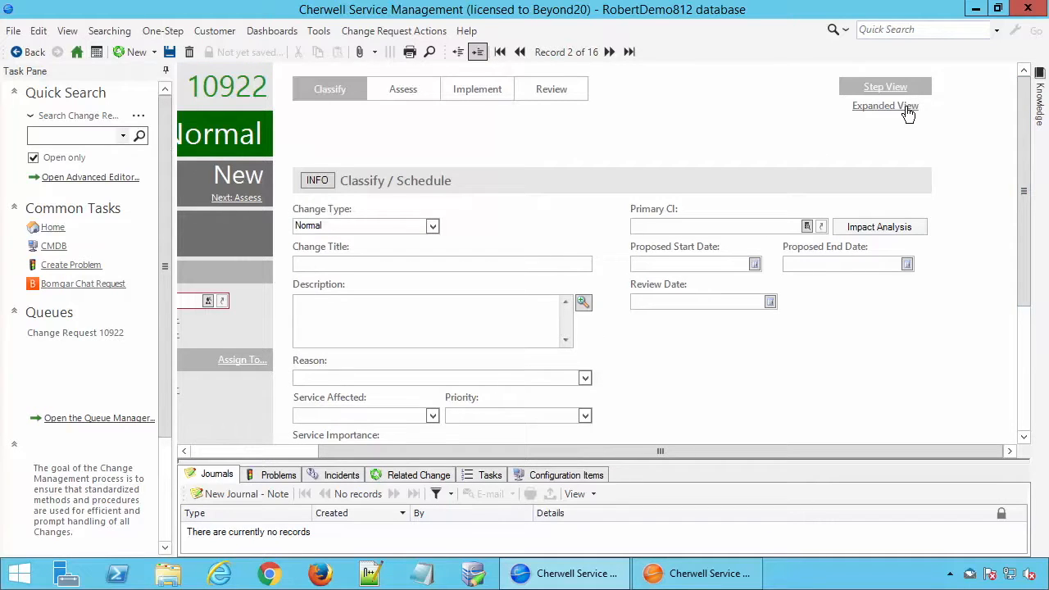
click(874, 117)
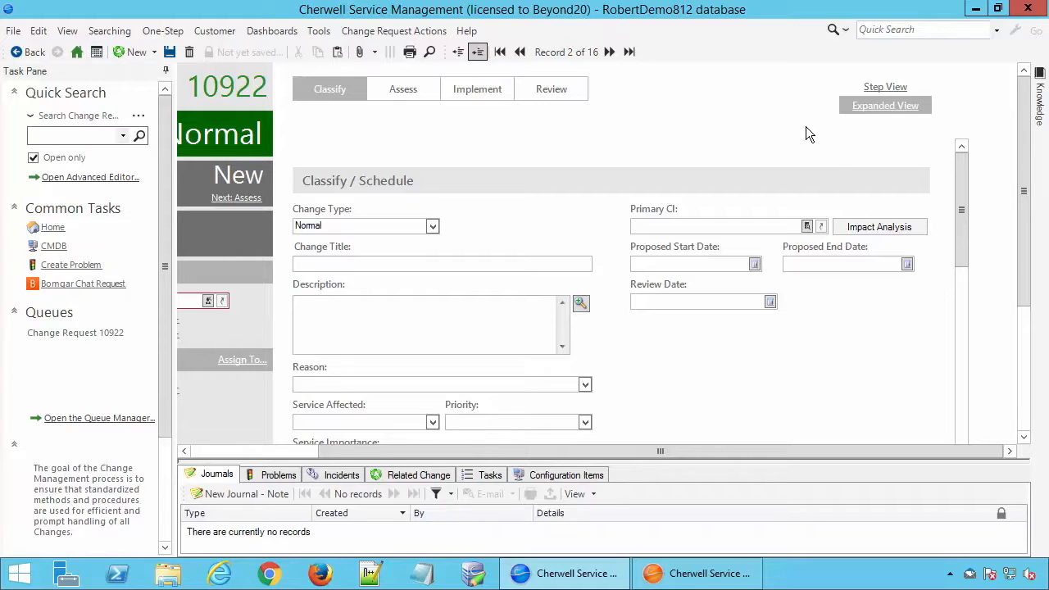
click(281, 452)
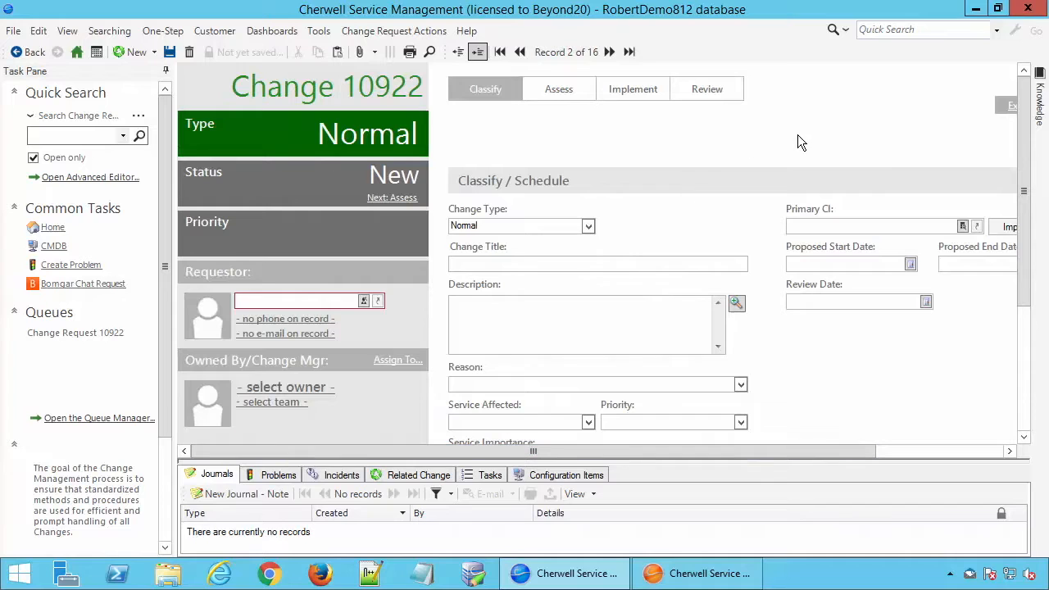
Switch to Cherwell Service Management Administrator, open the Change Request business object for editing, and sort its fields by name
click(702, 573)
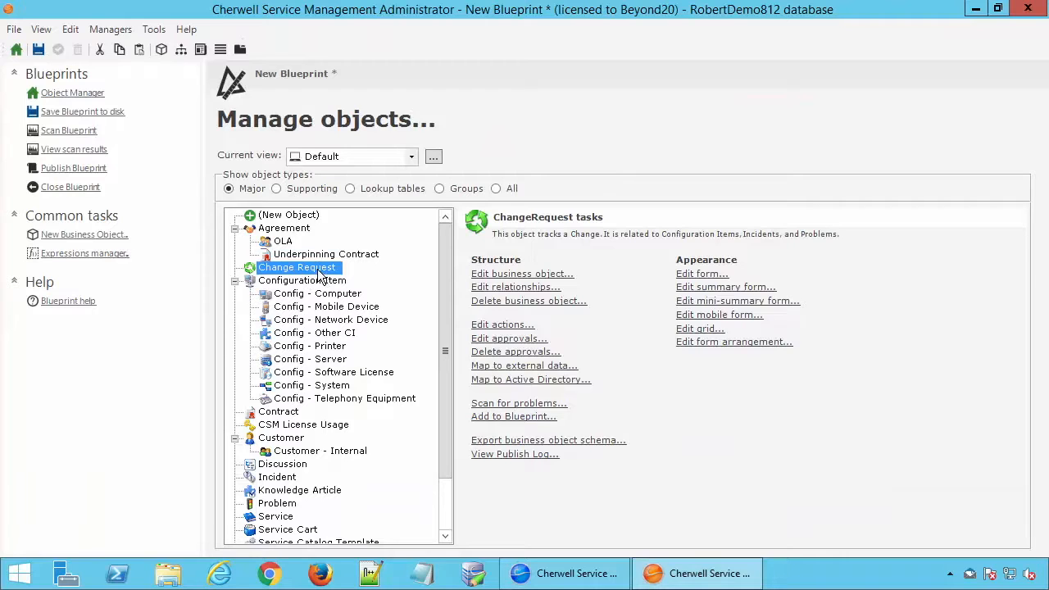
click(277, 281)
click(287, 268)
click(564, 281)
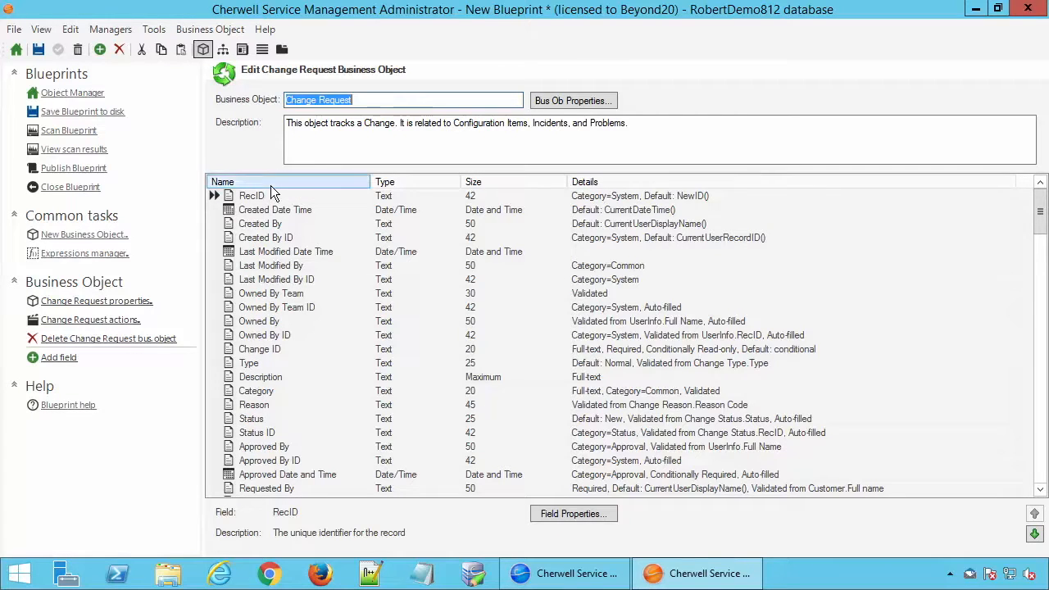
click(273, 183)
Set the default value of the Change Request's Current Step field to 99
click(278, 332)
scroll(283, 345, down, 6)
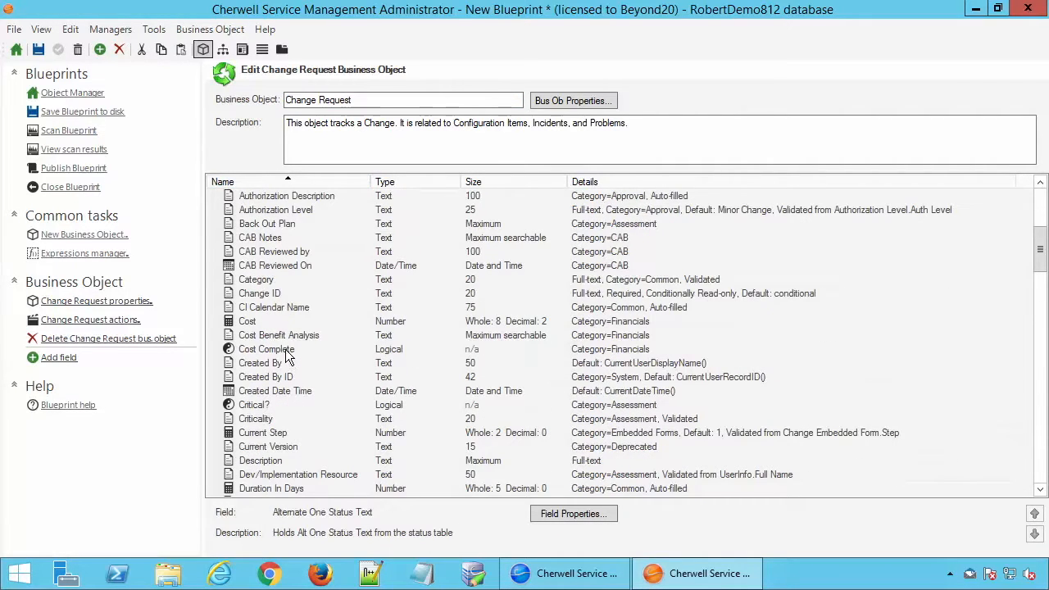
click(274, 432)
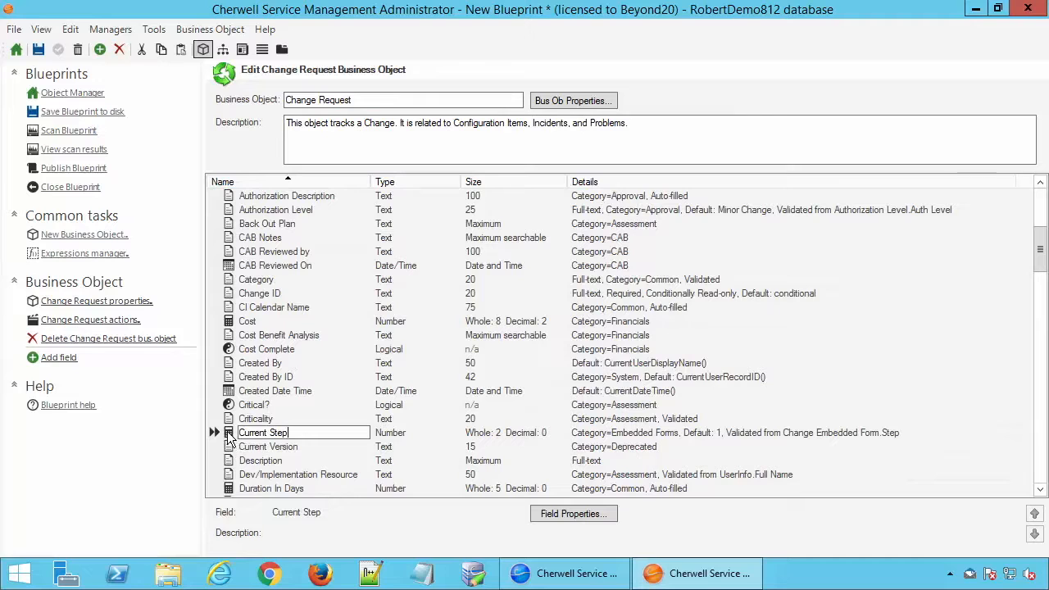
double_click(227, 432)
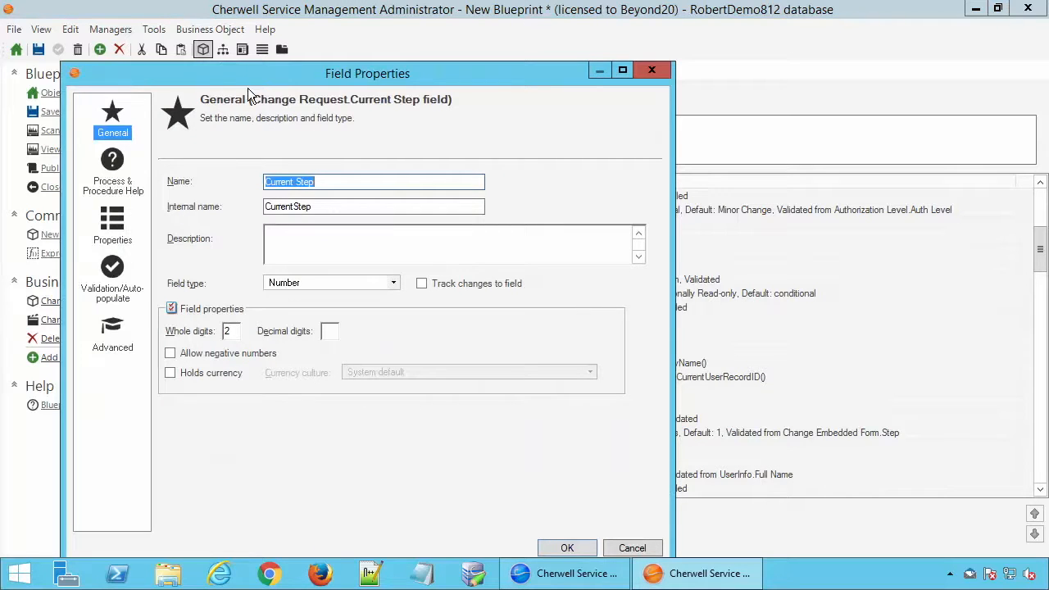
click(194, 196)
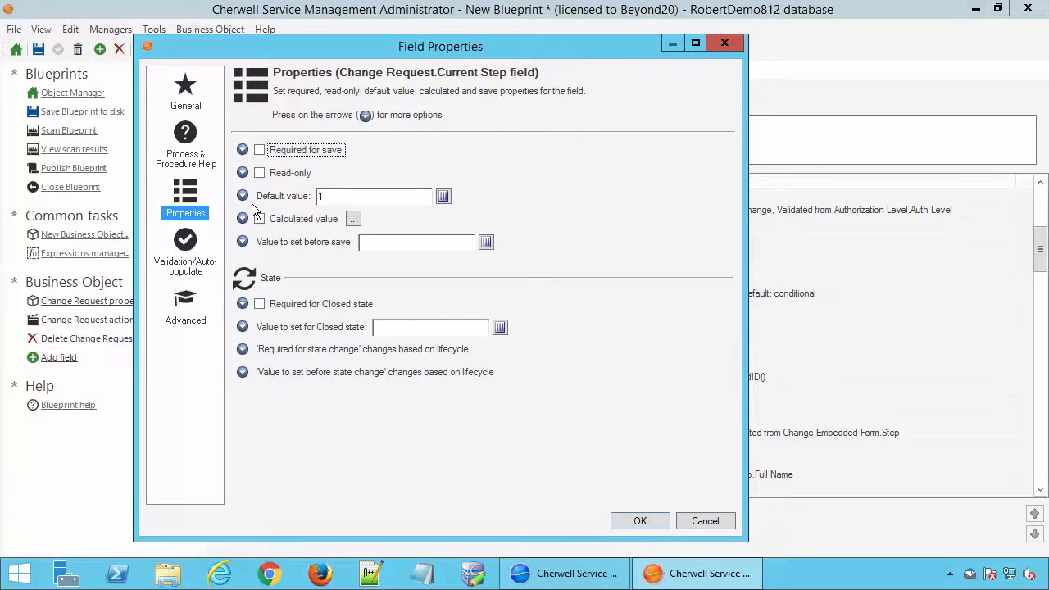
double_click(321, 197)
text(99)
click(639, 521)
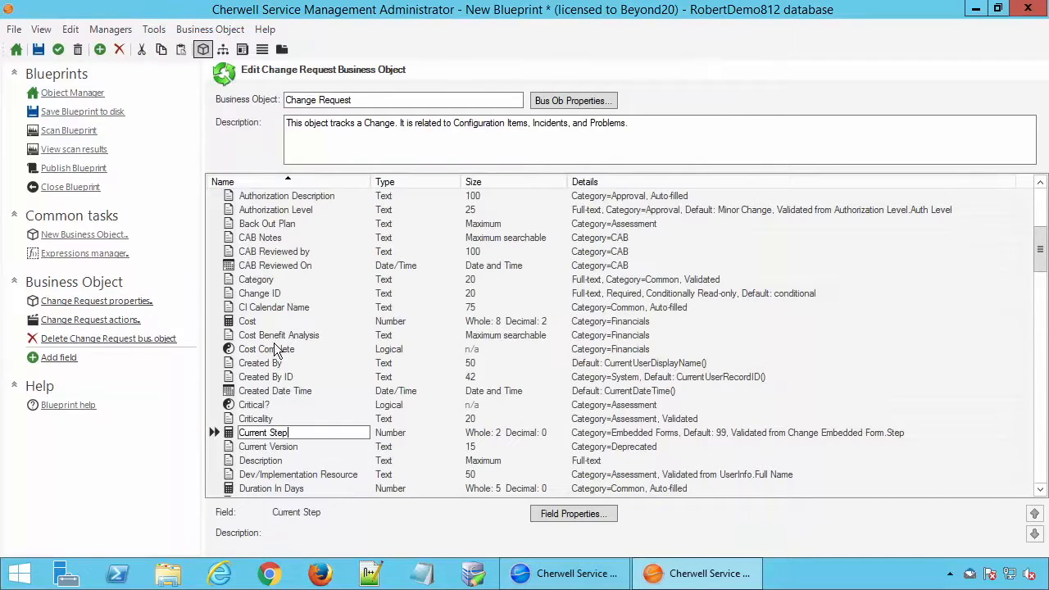
Save the blueprint to the desktop as ExpandedViewPublished and start publishing it
click(82, 111)
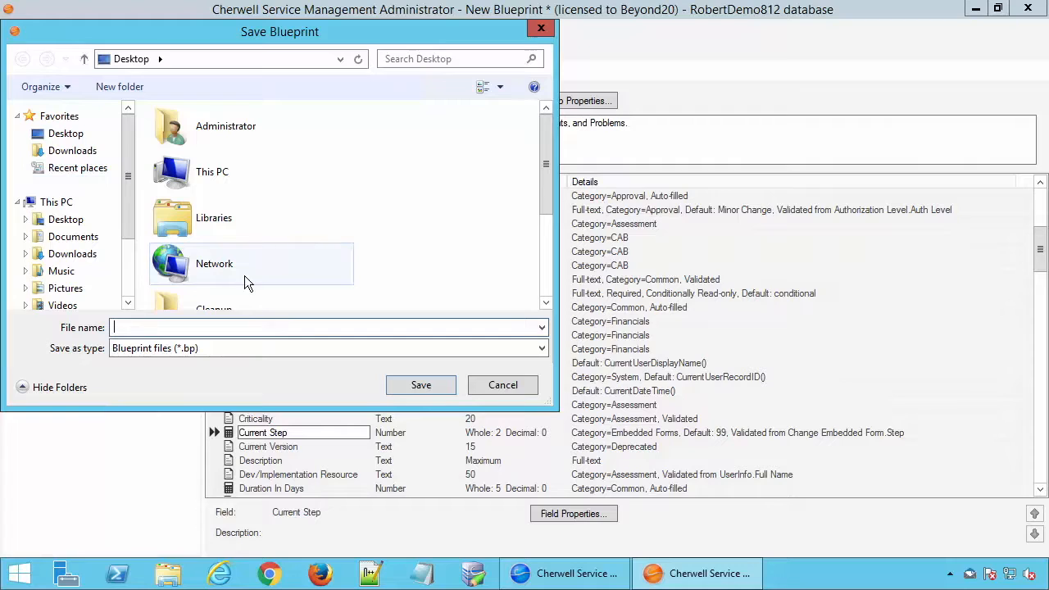
text(Exp)
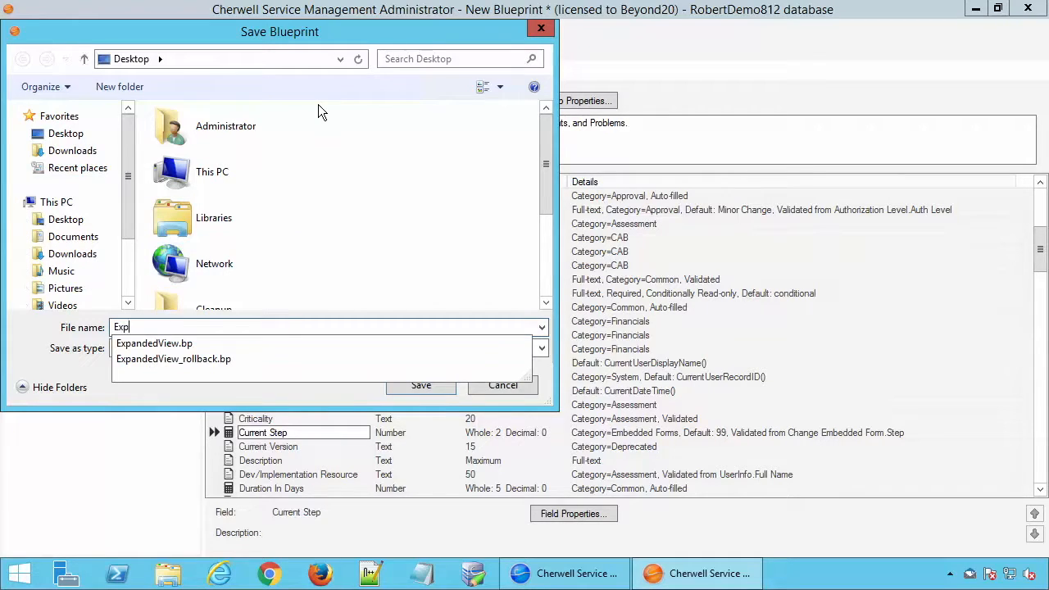
text(andedViewPublished)
key(Return)
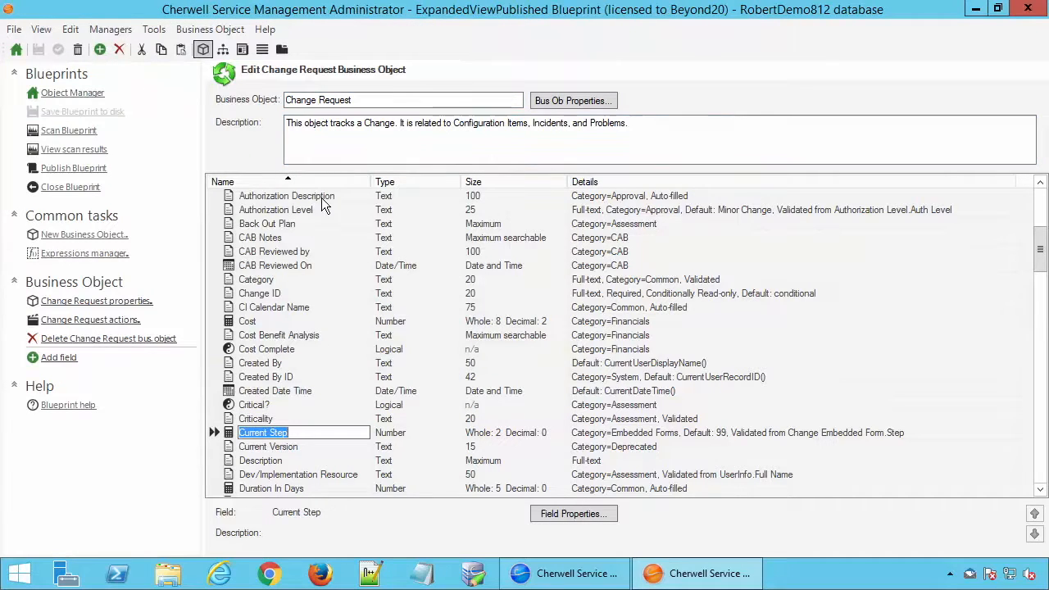
click(74, 168)
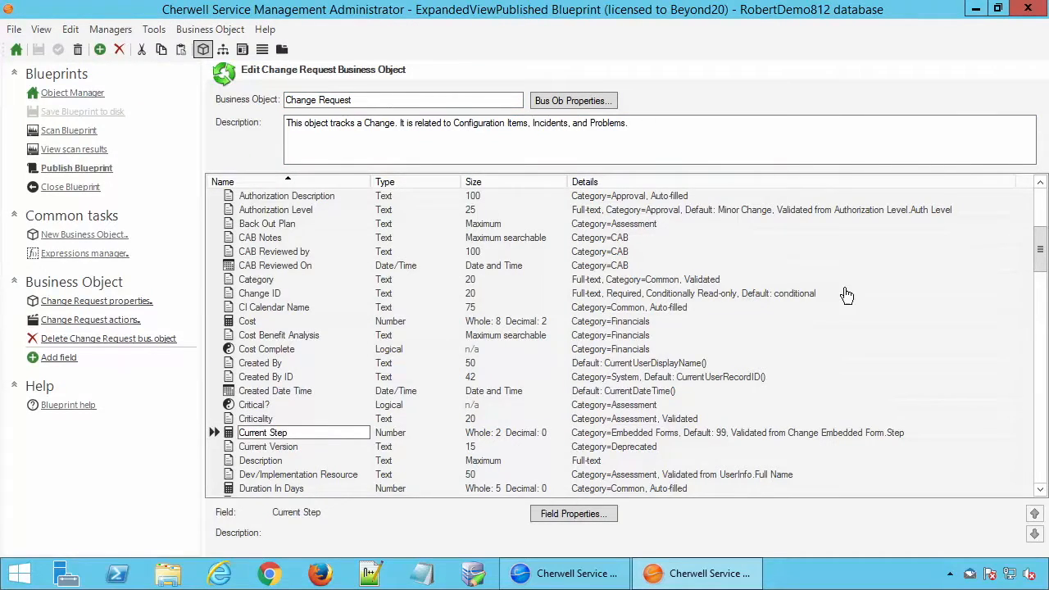
click(554, 429)
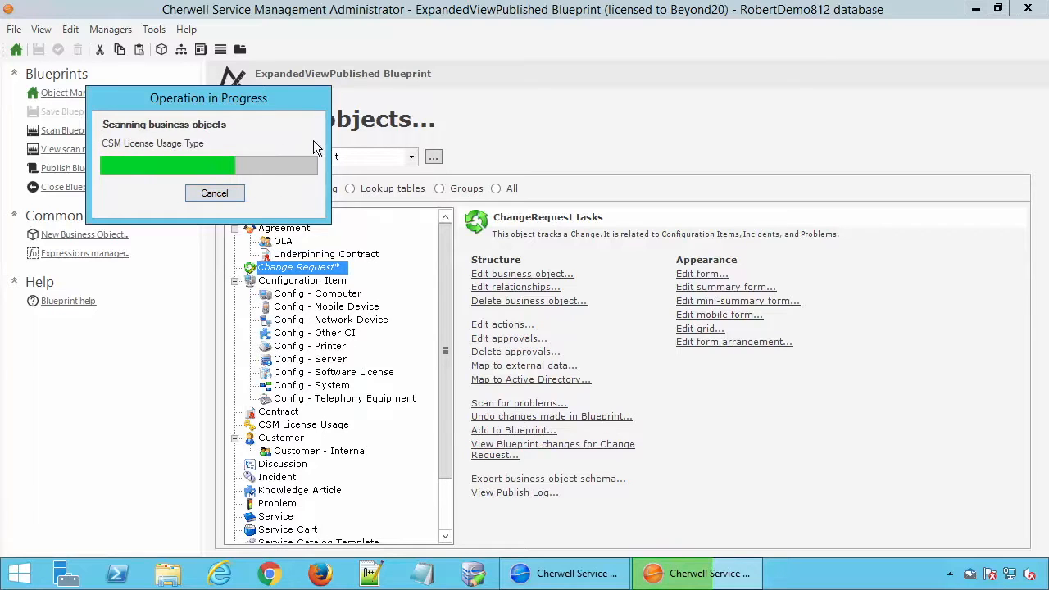
Switch to Cherwell Service Management and open Table Management, discarding the unsaved change request
click(566, 576)
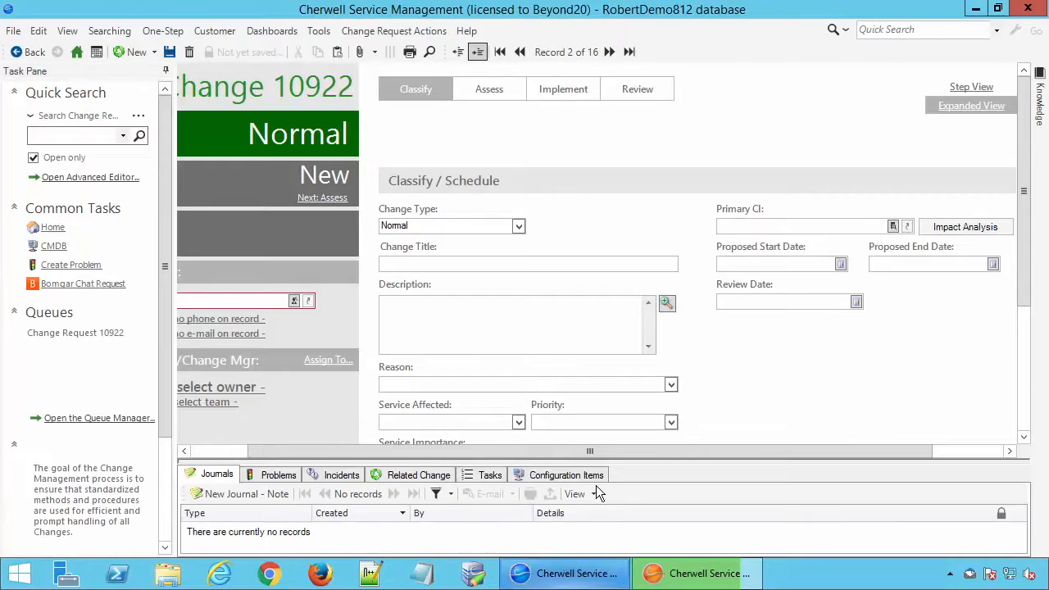
click(519, 227)
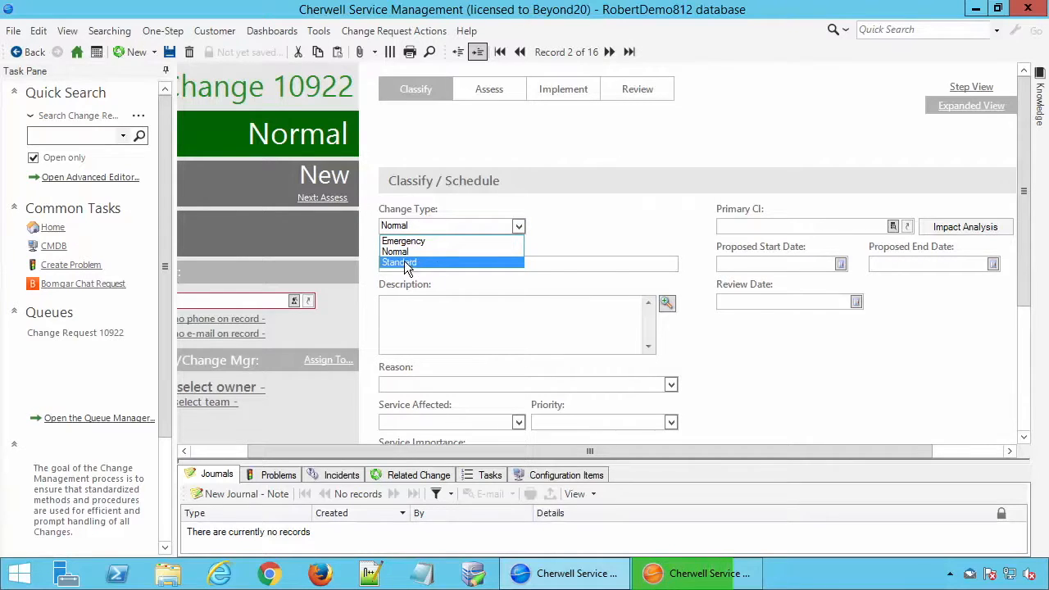
click(449, 233)
click(319, 30)
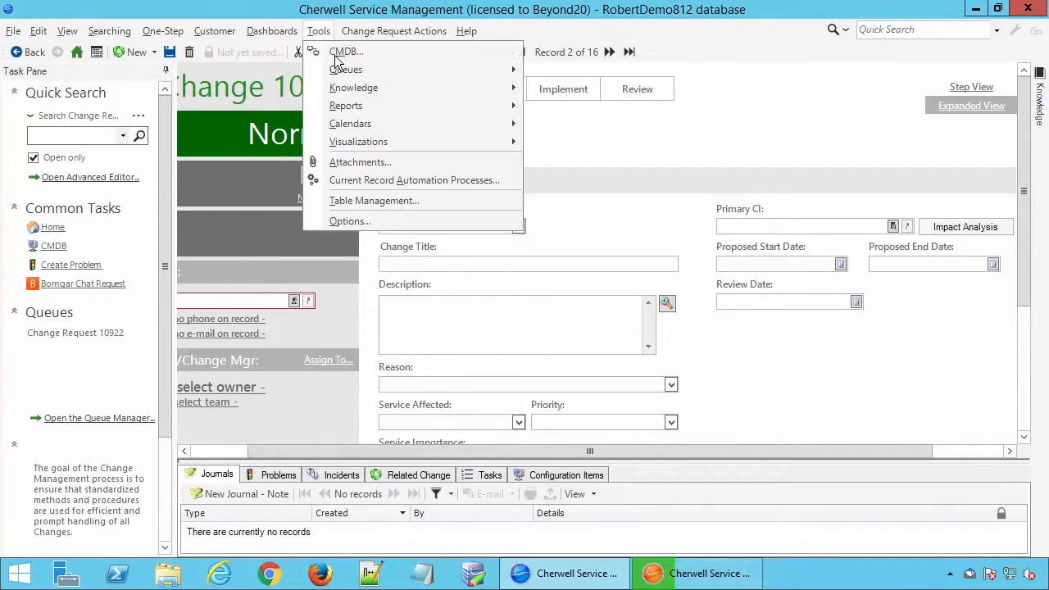
click(363, 202)
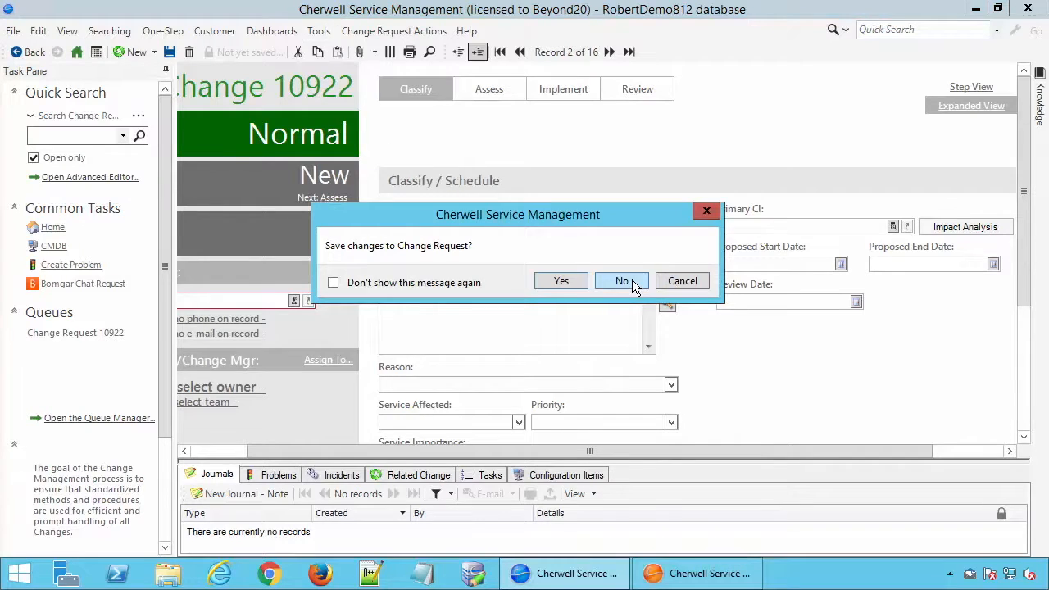
click(624, 281)
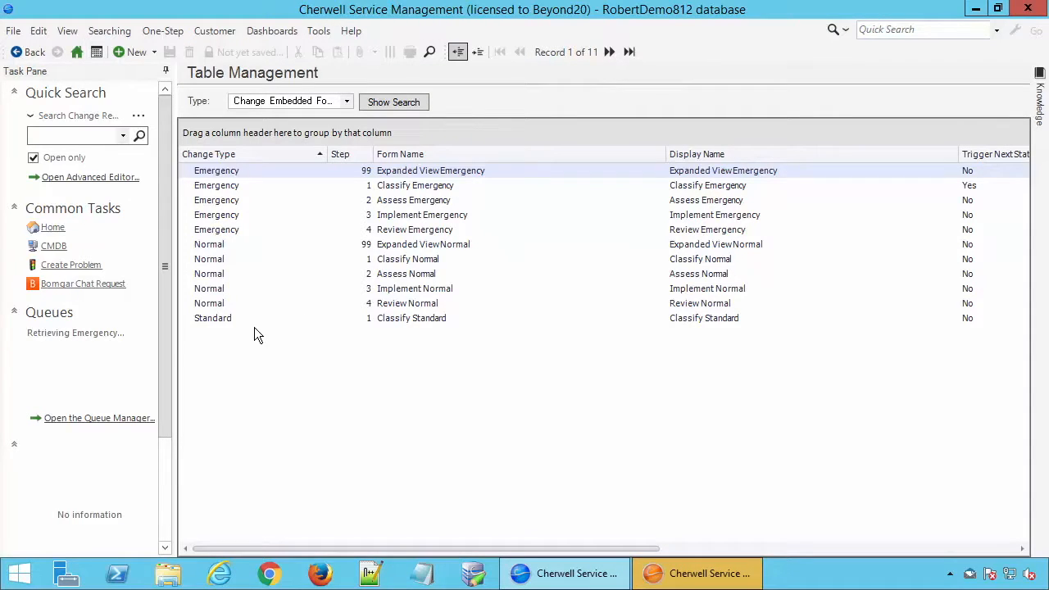
Set the step of the Classify Standard embedded form record to 99 and save the record
click(373, 326)
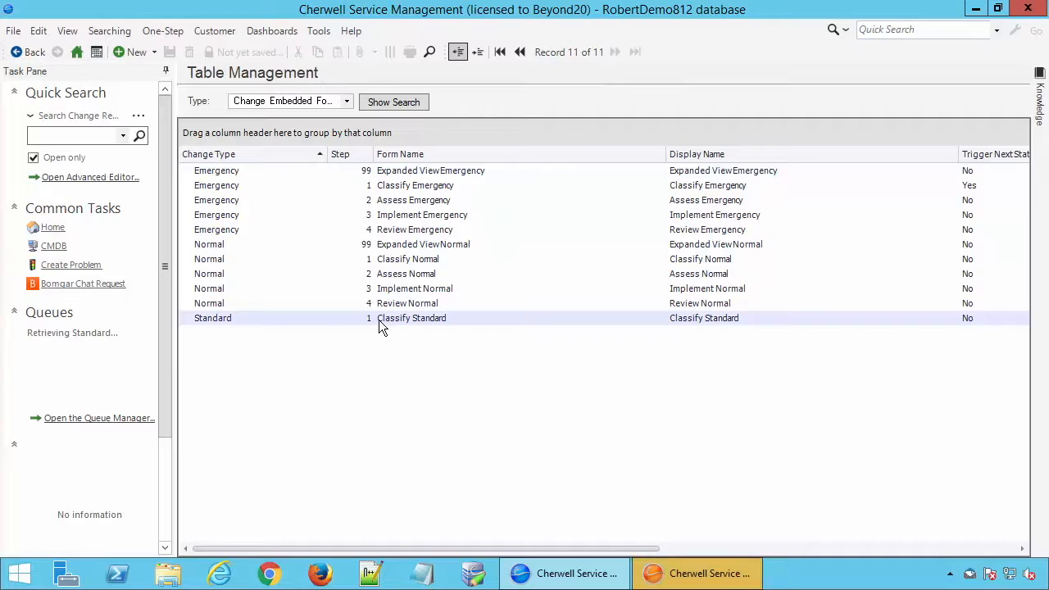
double_click(382, 328)
click(215, 183)
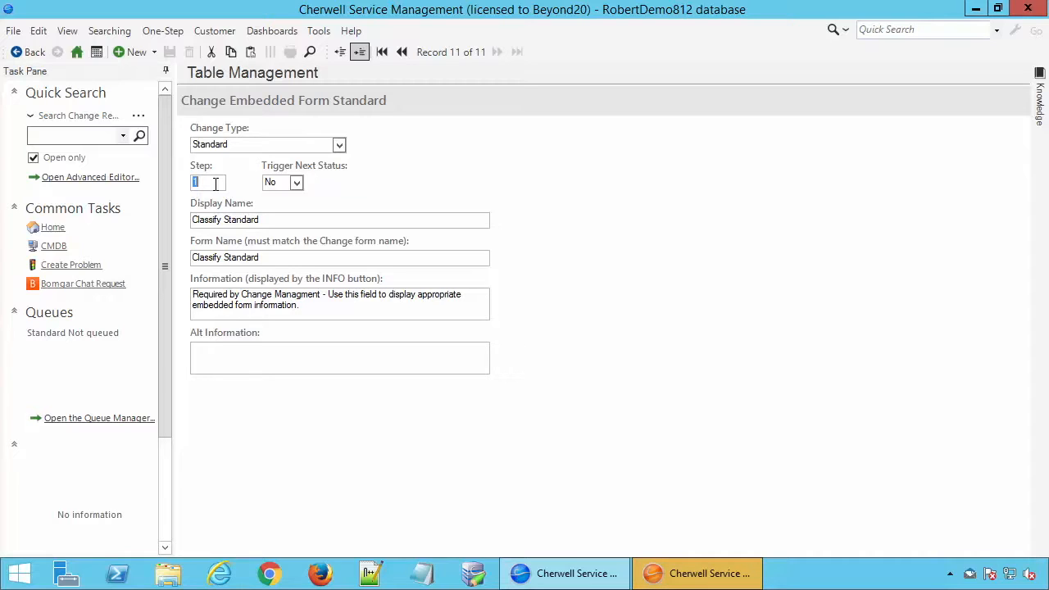
text(99)
click(171, 50)
Switch to Cherwell Service Management Administrator and confirm publishing the scanned blueprint
mouse_move(735, 582)
click(685, 567)
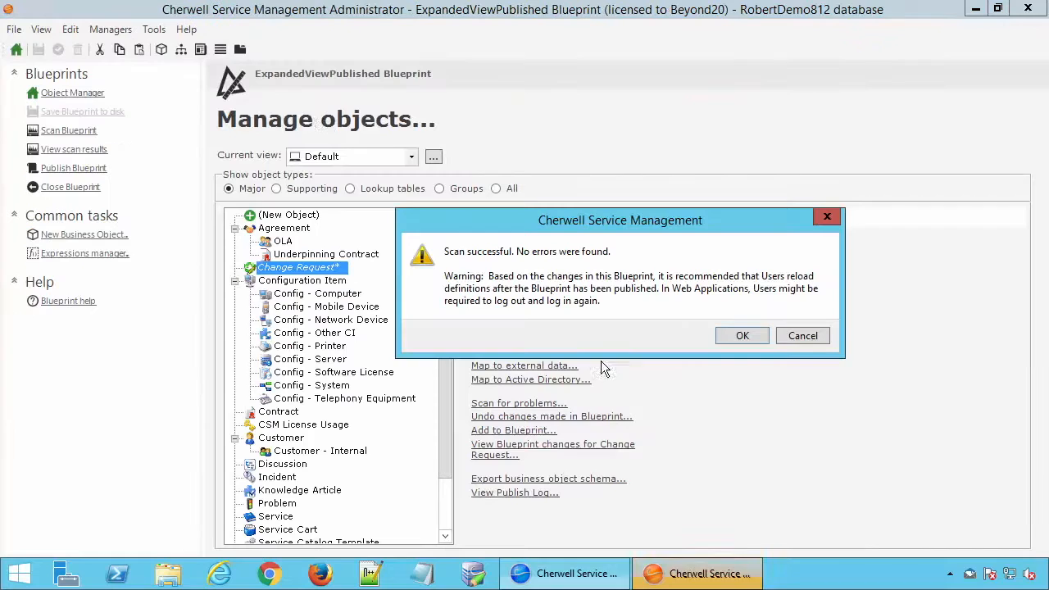
click(742, 336)
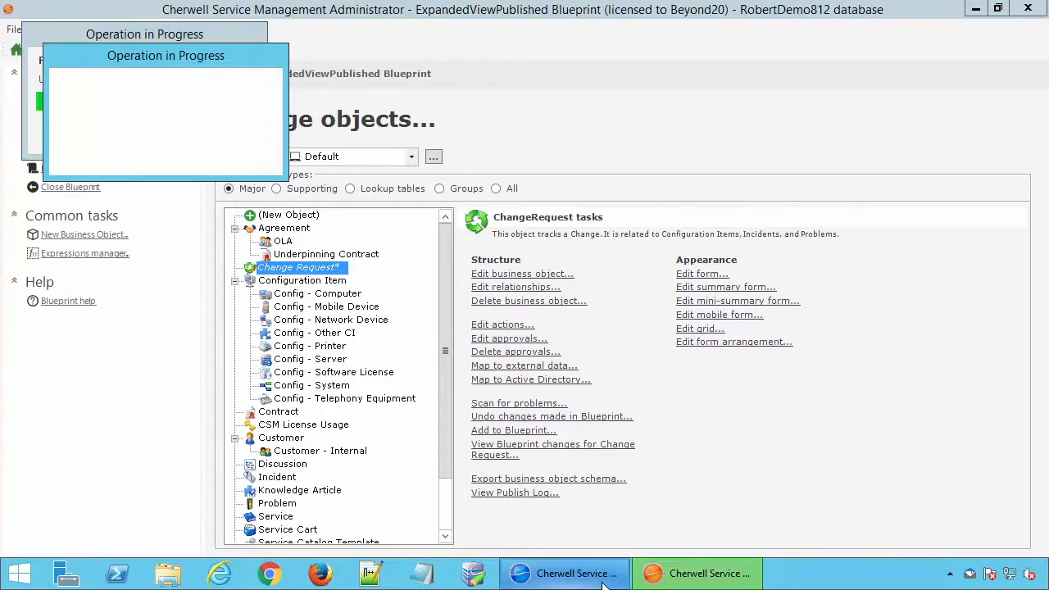
mouse_move(603, 578)
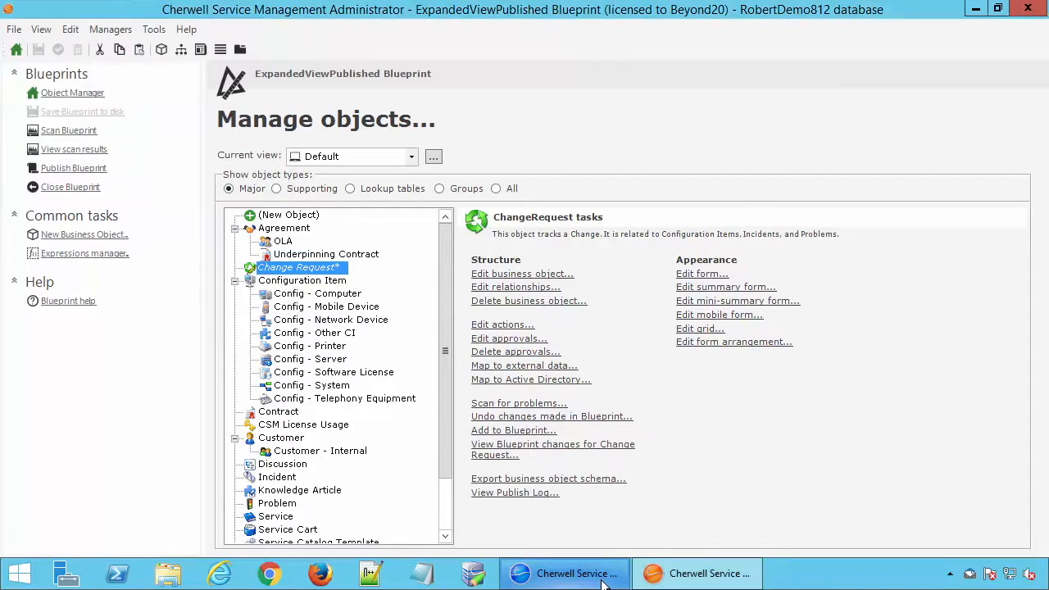
click(698, 300)
Switch to Cherwell Service Management, show the embedded form records as a grid, and reload the definitions
click(589, 572)
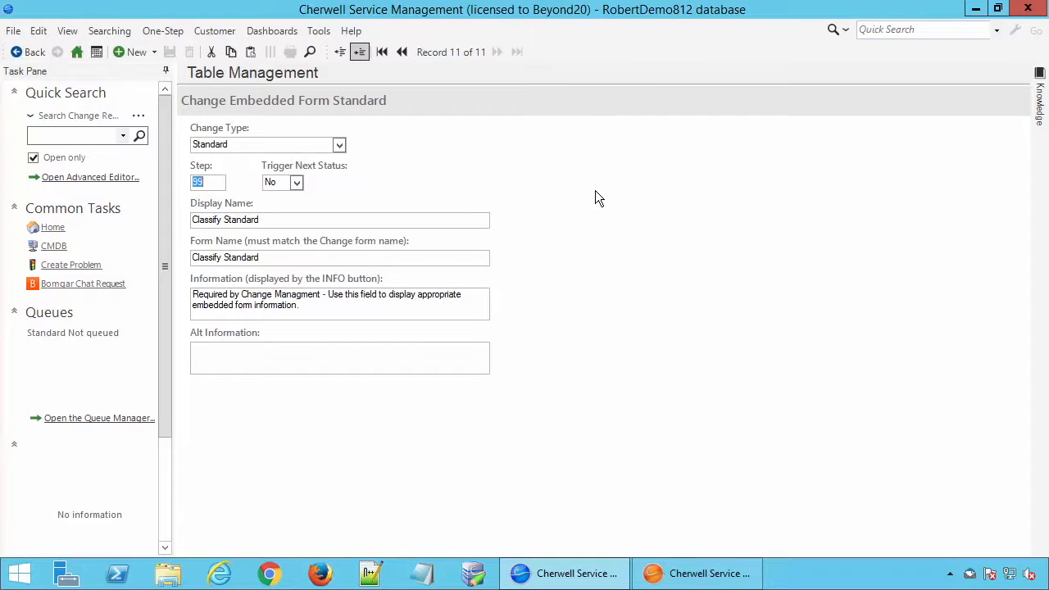
click(340, 51)
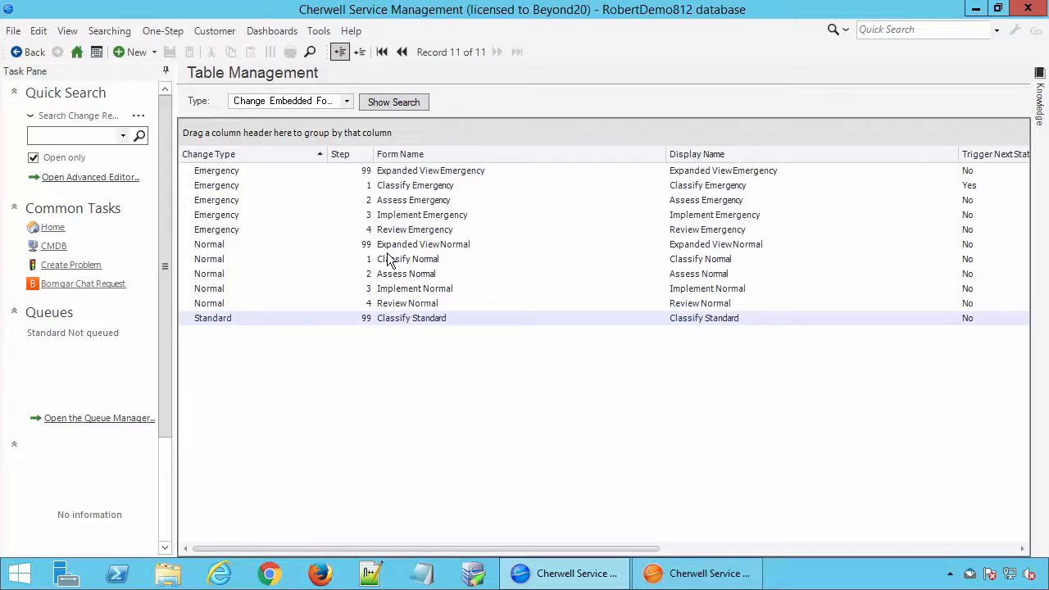
click(396, 304)
click(384, 321)
click(353, 32)
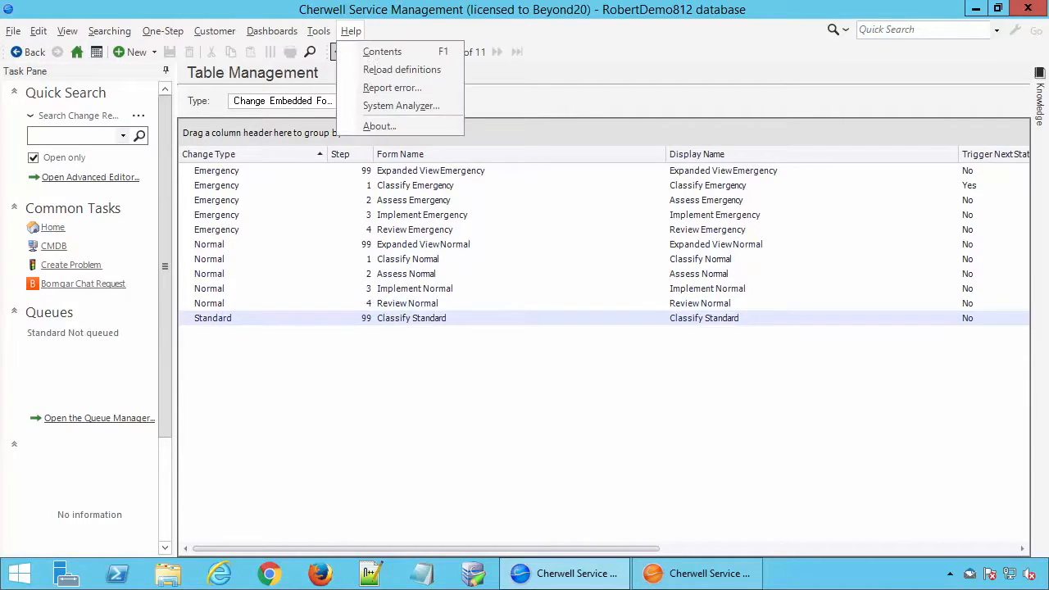
click(382, 71)
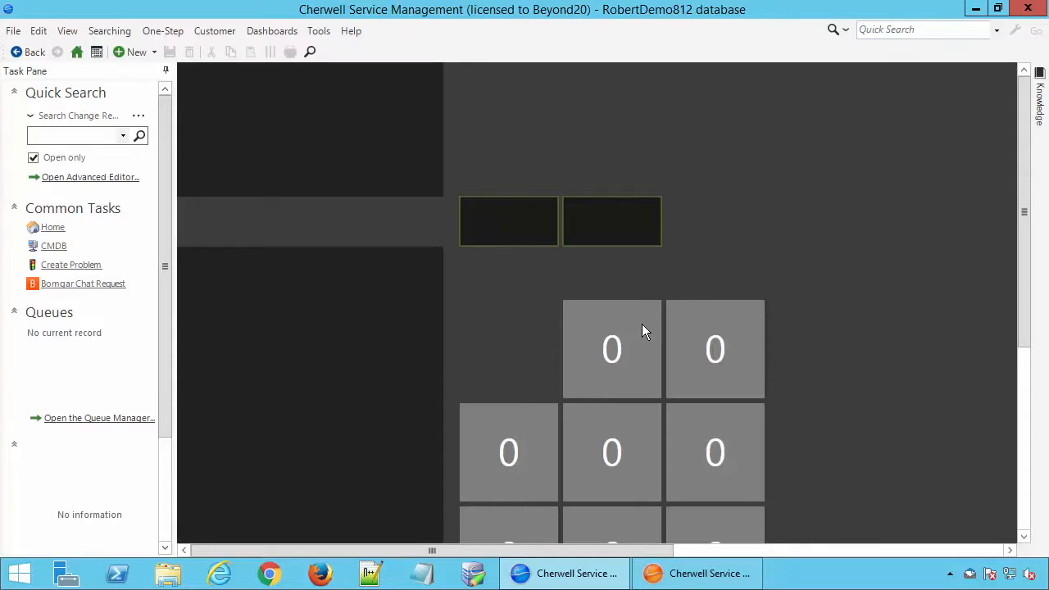
Create a new change request and check which view its form opens in
click(128, 53)
click(163, 90)
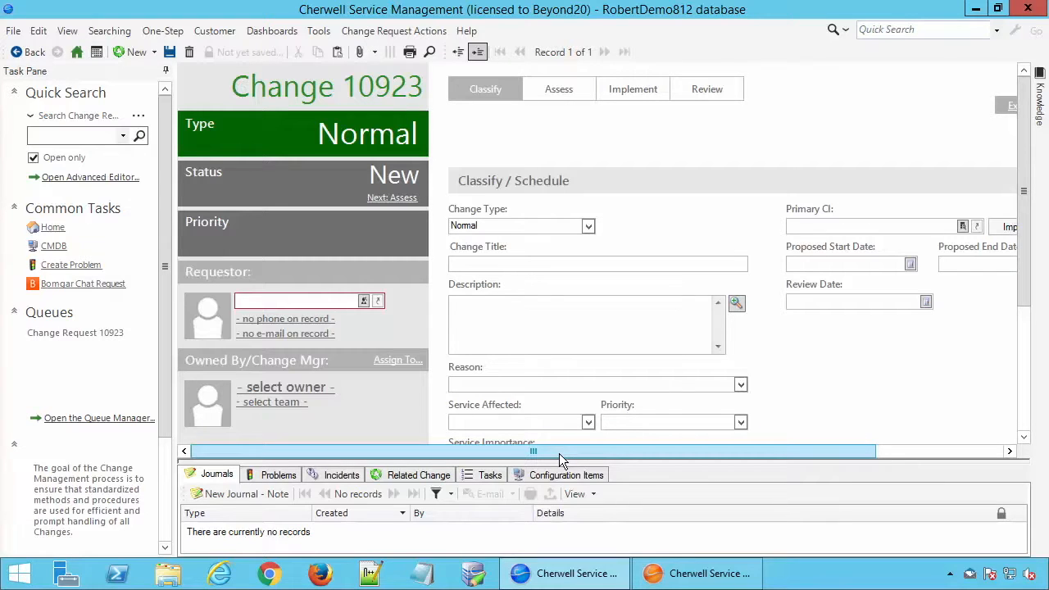
drag(560, 457, 824, 461)
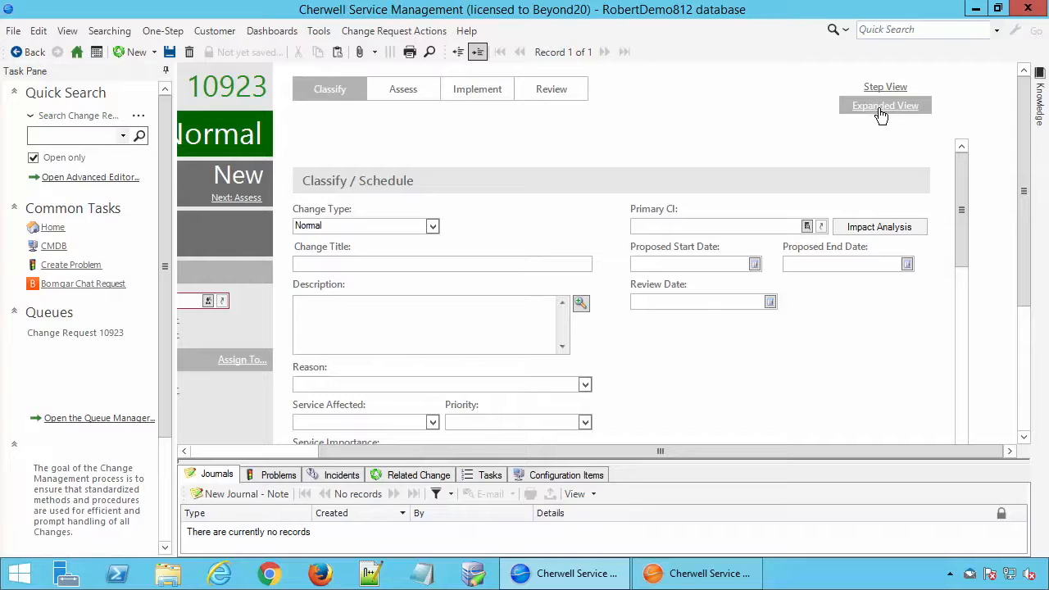
Set the new change request's type to Standard and review the resulting form
click(433, 227)
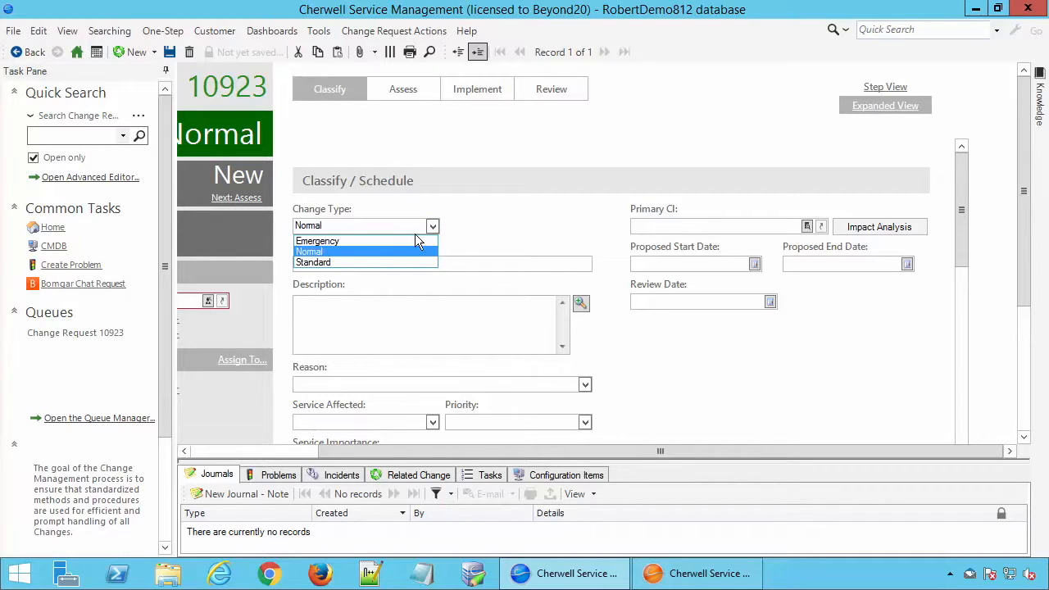
click(368, 261)
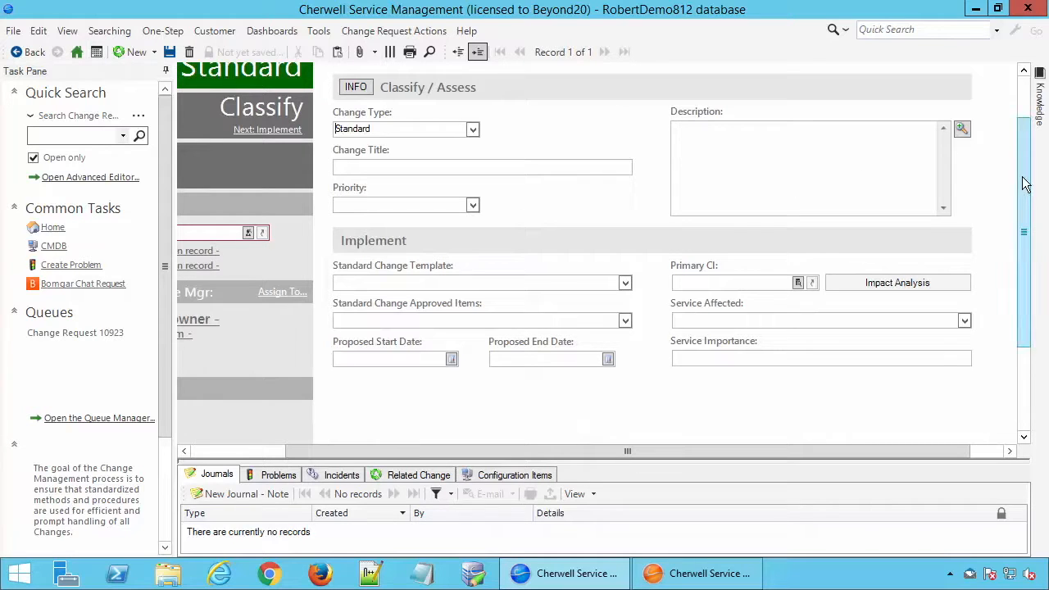
drag(1023, 177, 1022, 142)
Set the new change request's type to Emergency and check its form view
click(471, 188)
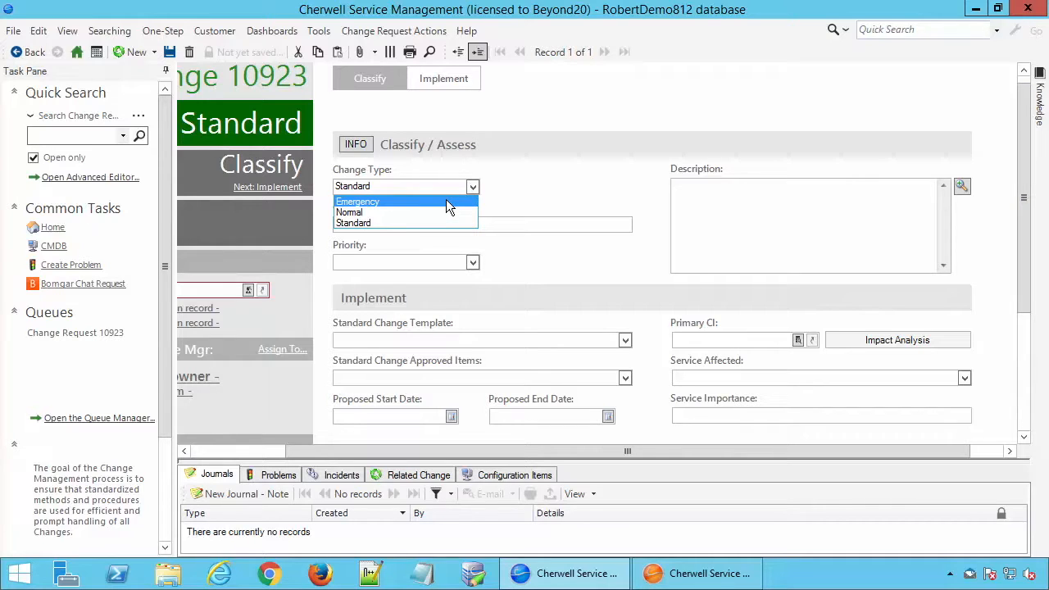
click(446, 201)
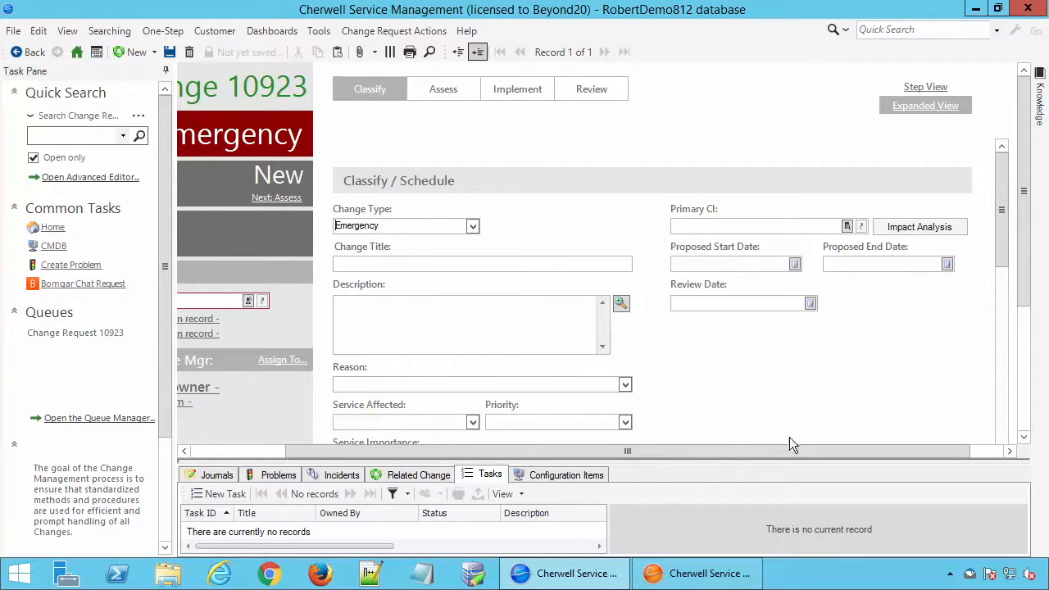
drag(614, 452, 517, 452)
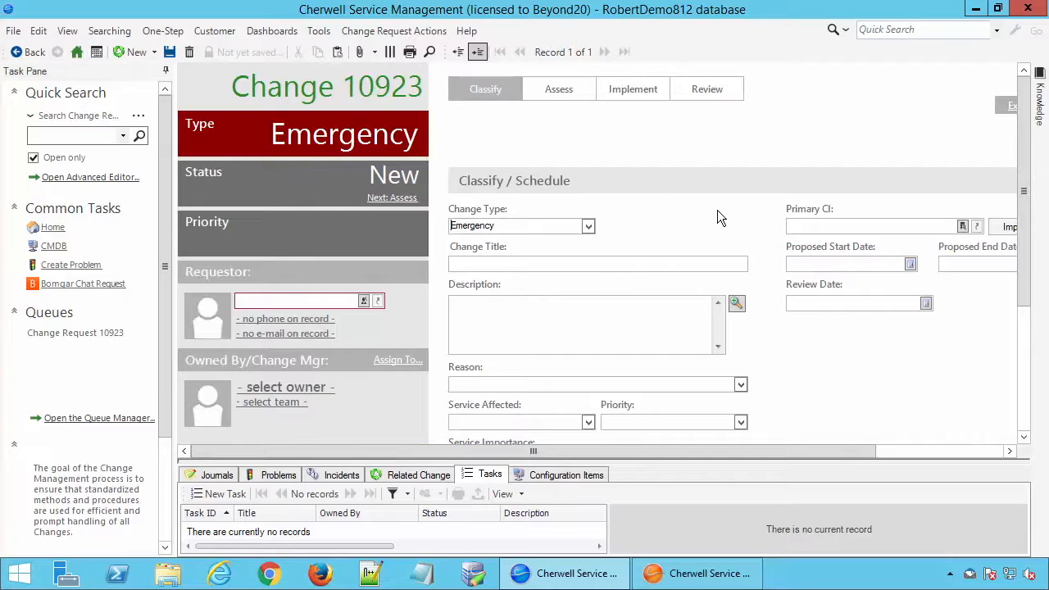